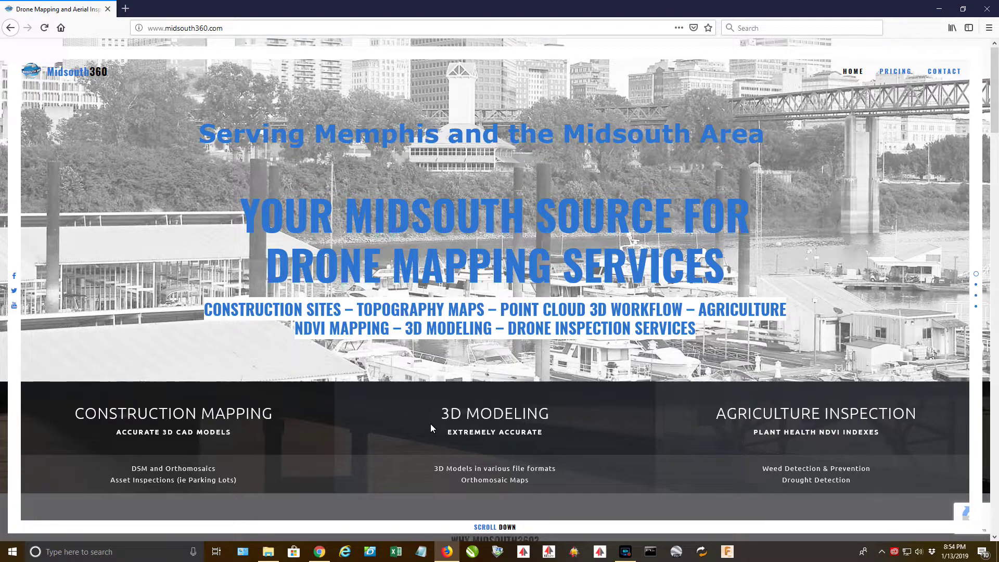
# - Bring back the Field Checker folder and select iMap.exe
pyautogui.click(269, 552)
pyautogui.click(607, 423)
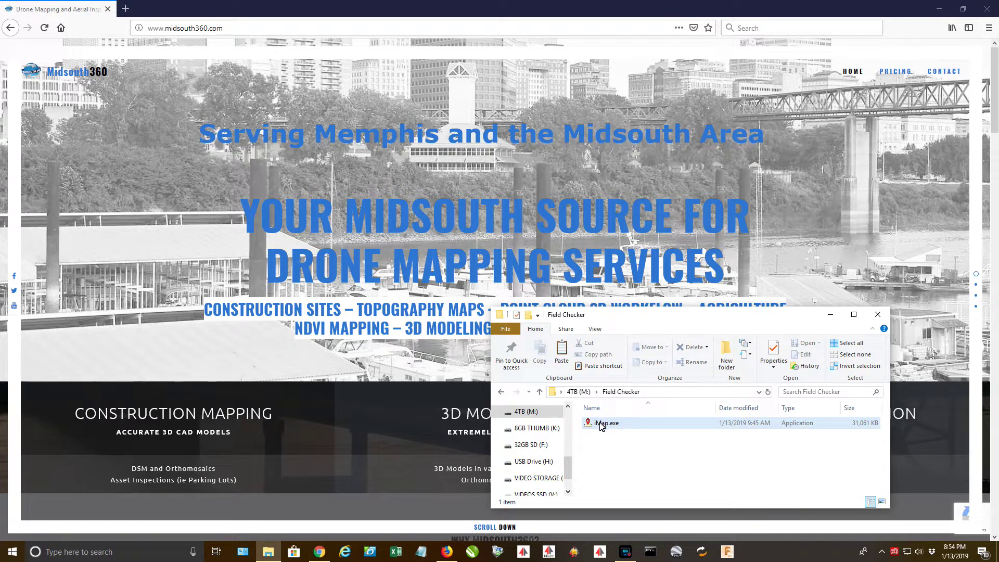
pyautogui.click(608, 427)
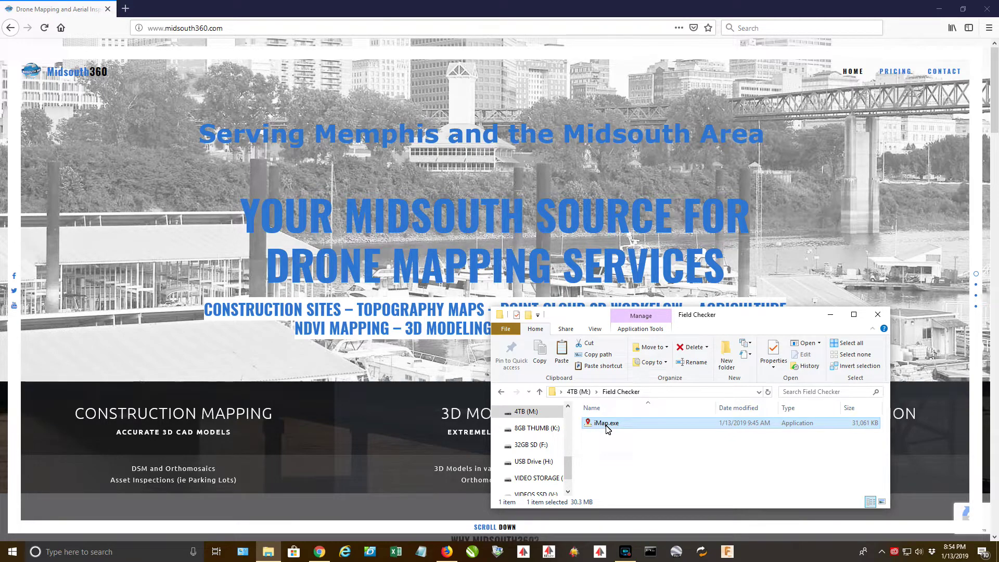
# - Launch iMap.exe and load the photo folder USB Drive (H:) > DCIM > 100MEDIA
pyautogui.doubleClick(607, 424)
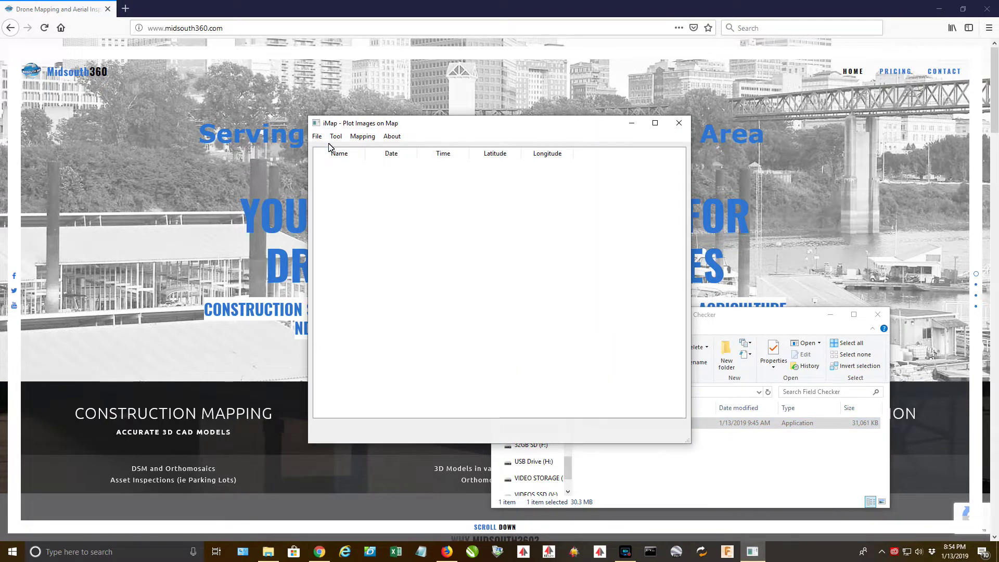
pyautogui.click(317, 136)
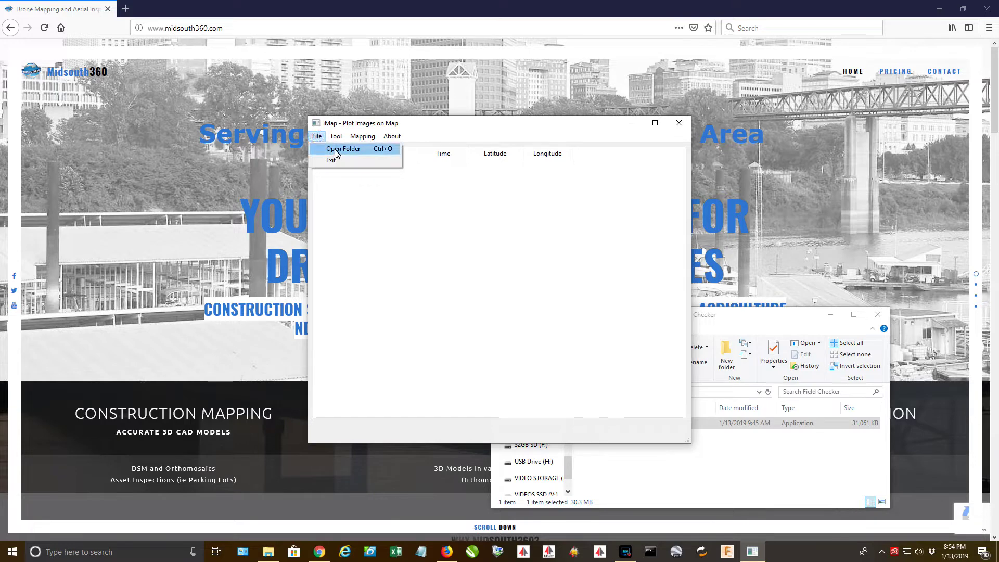
pyautogui.click(336, 151)
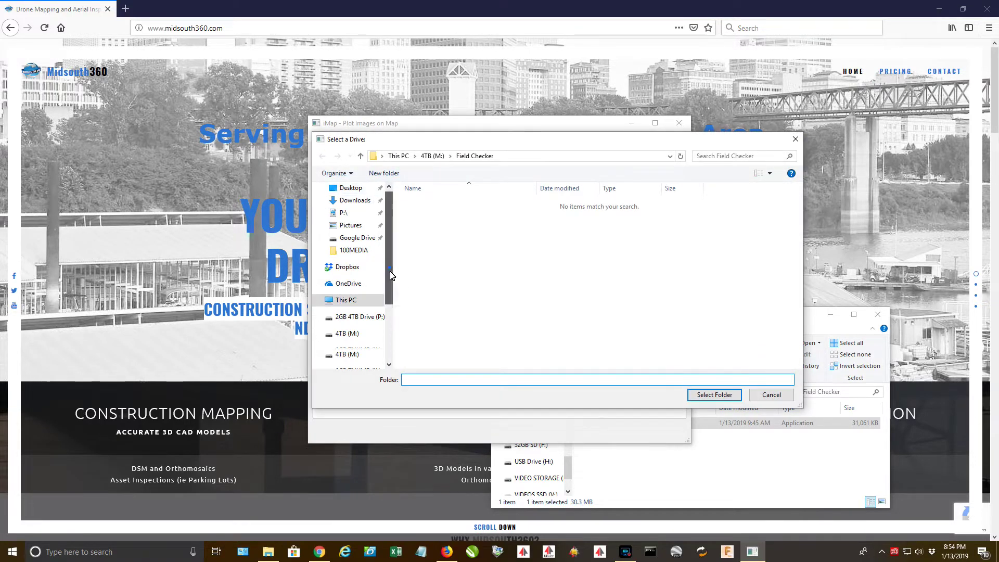
pyautogui.scroll(-5, 359, 274)
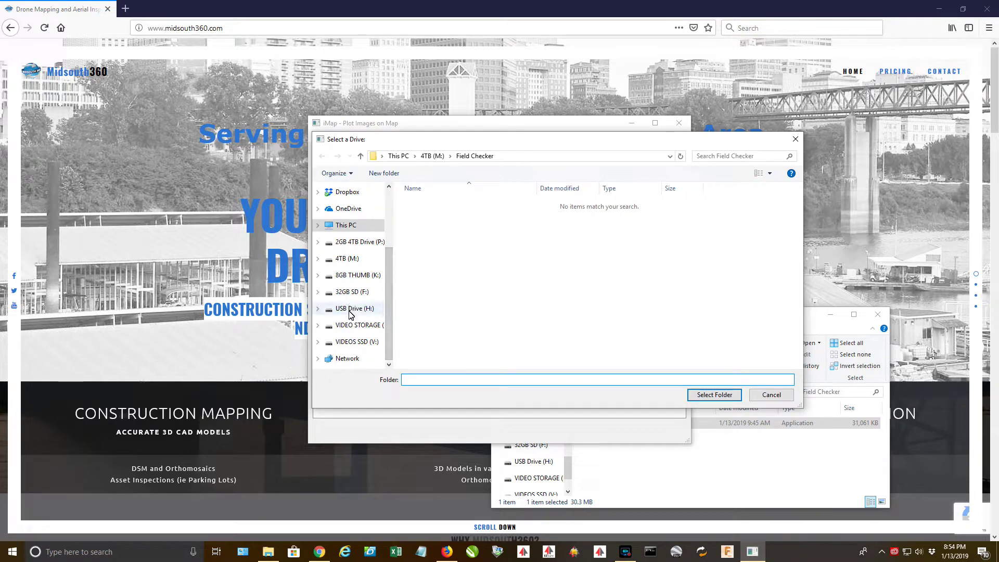
pyautogui.click(351, 308)
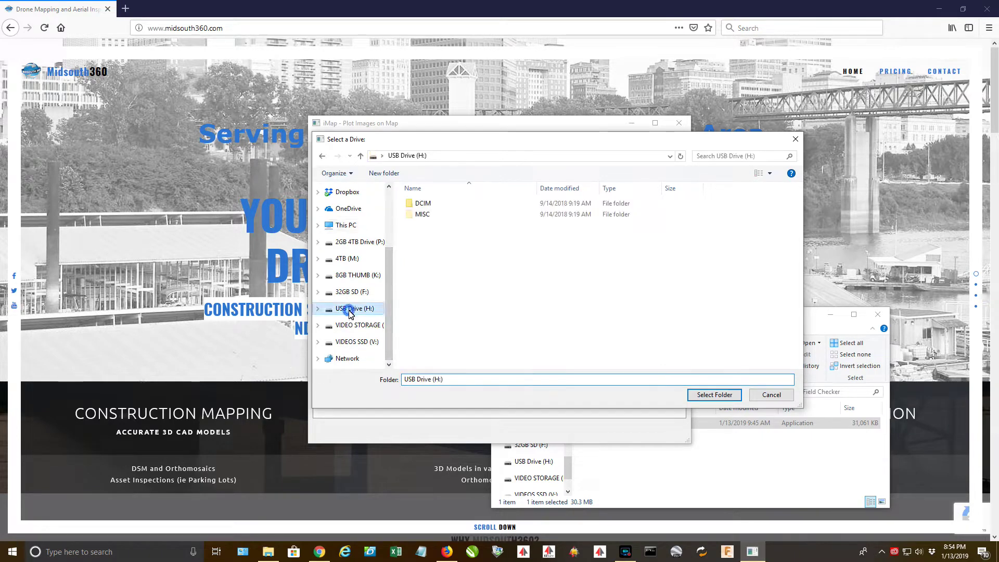
pyautogui.doubleClick(420, 203)
pyautogui.doubleClick(427, 204)
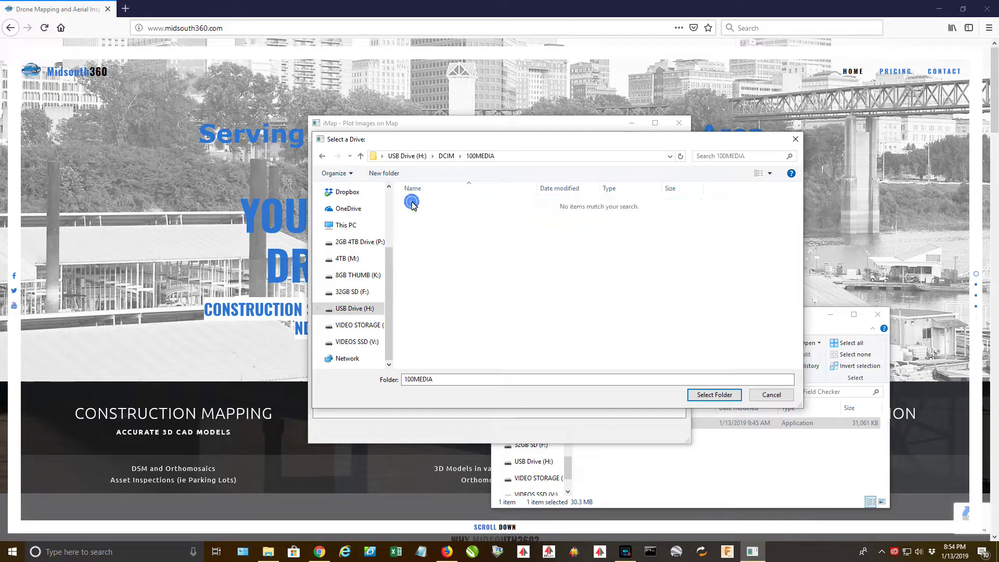
pyautogui.click(715, 396)
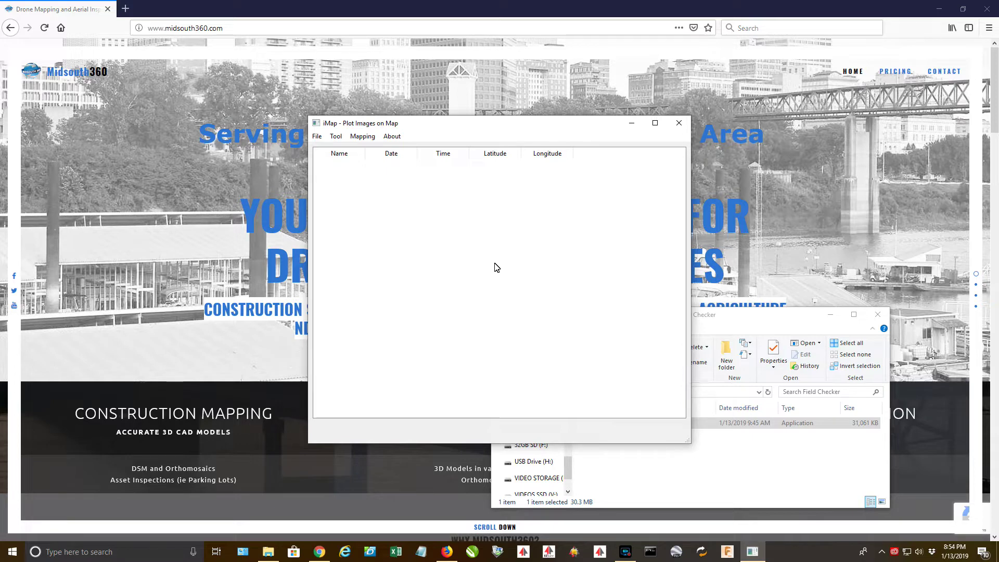
# - Export the geotag table to the 2019-01-13 Excel file, confirm success, and close iMap
pyautogui.click(336, 137)
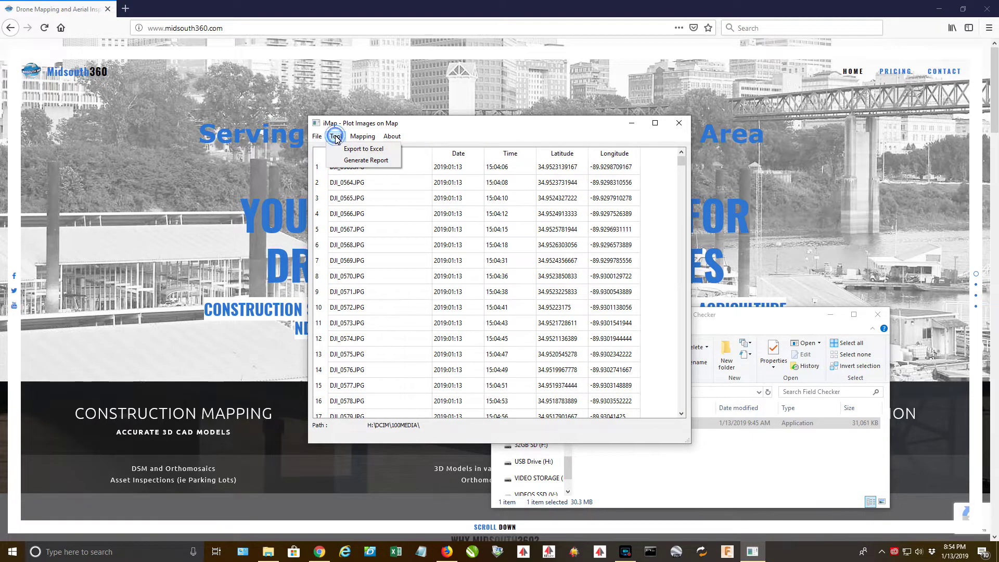
pyautogui.click(362, 149)
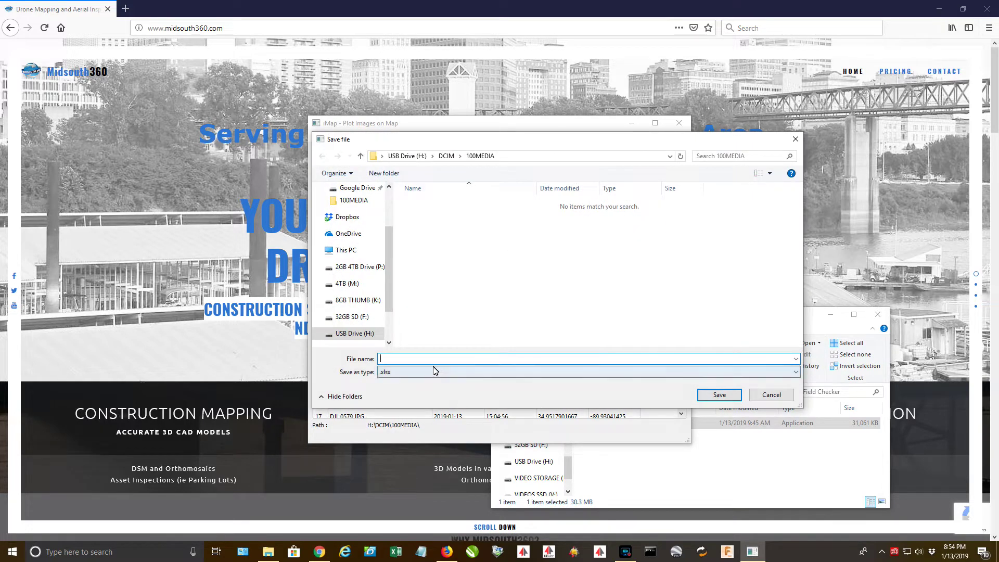
pyautogui.write('2019-01-13')
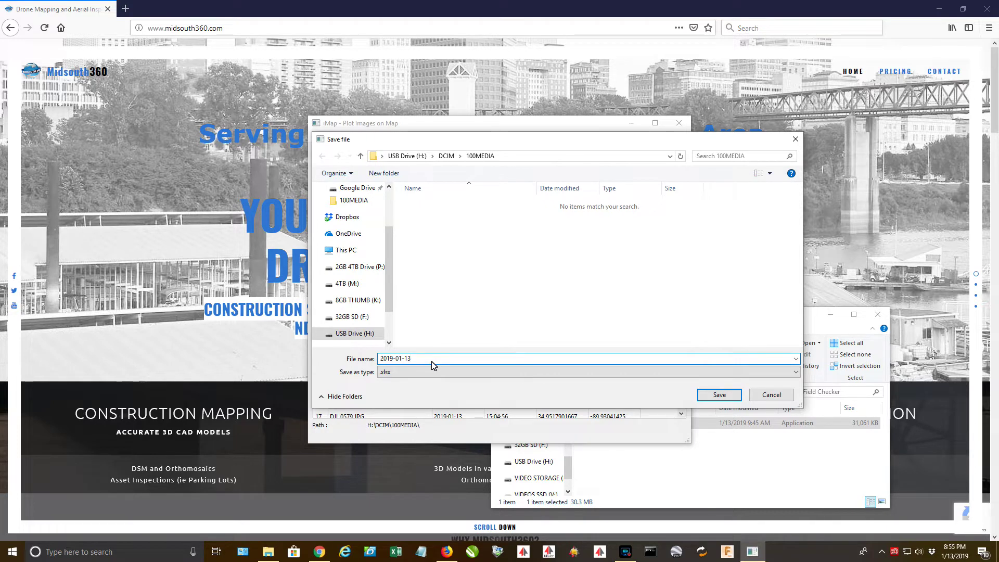
pyautogui.press('Return')
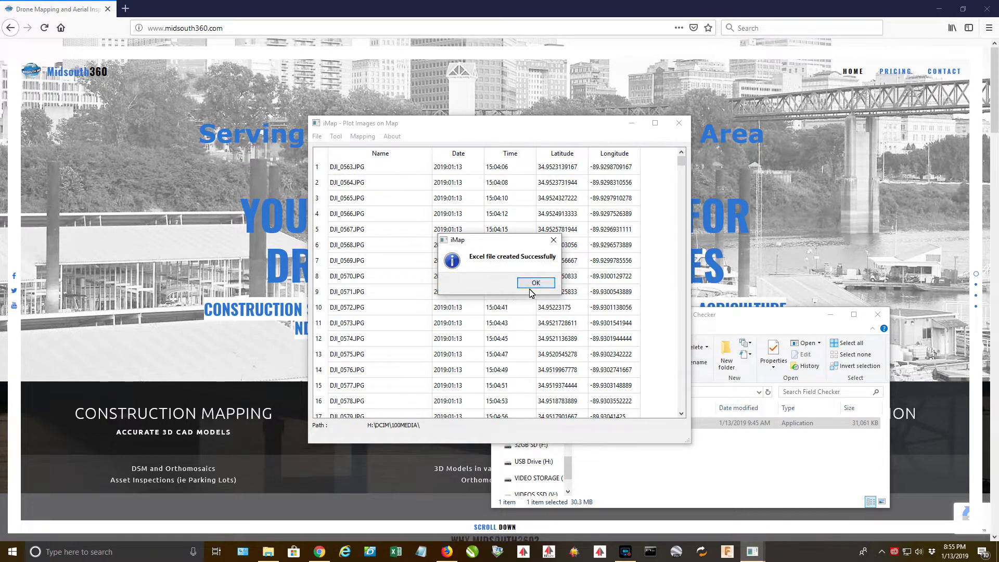
pyautogui.click(536, 283)
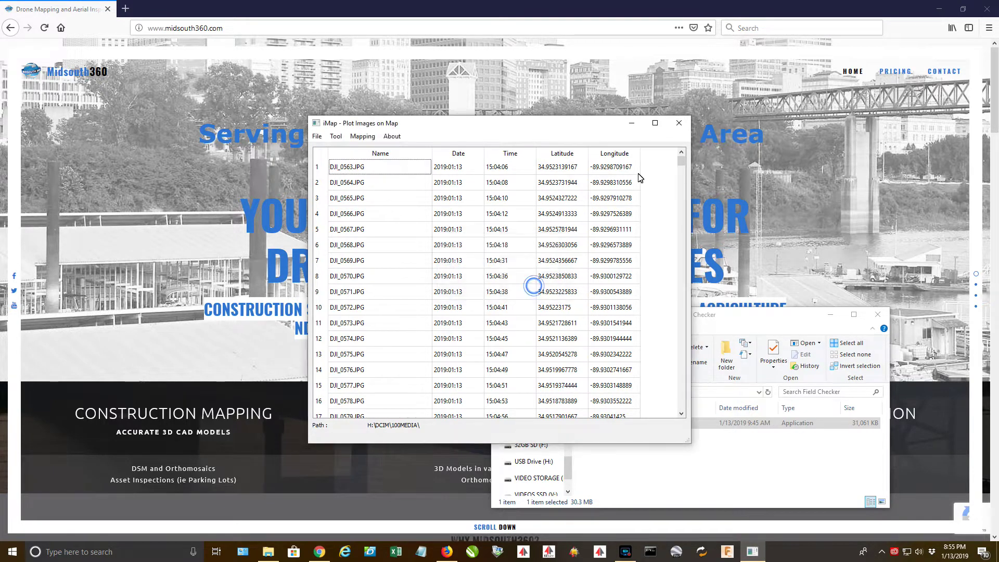
pyautogui.click(679, 123)
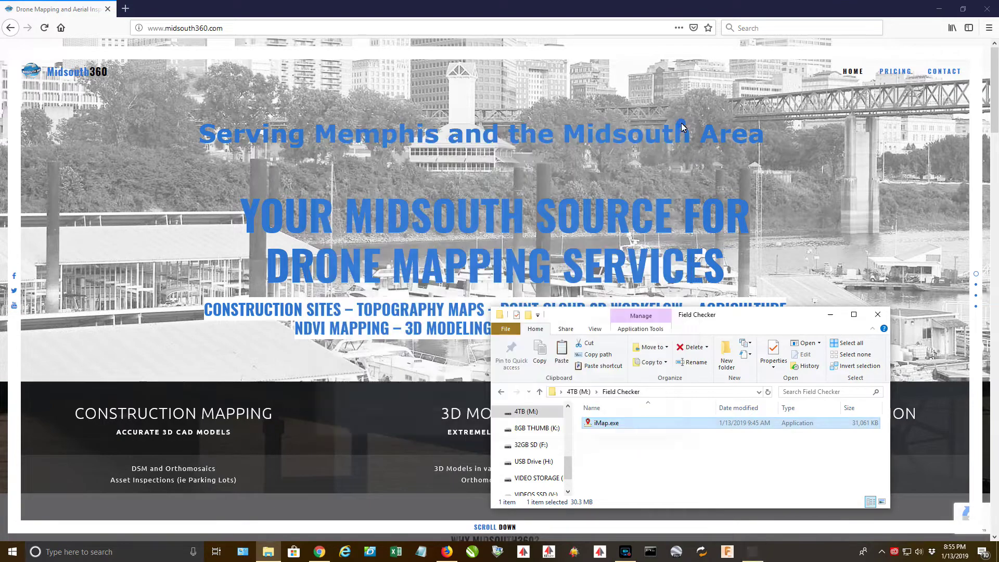
# - Create a new untitled map at google.com/mymaps in a new Firefox tab
pyautogui.click(125, 9)
pyautogui.write('google.com/')
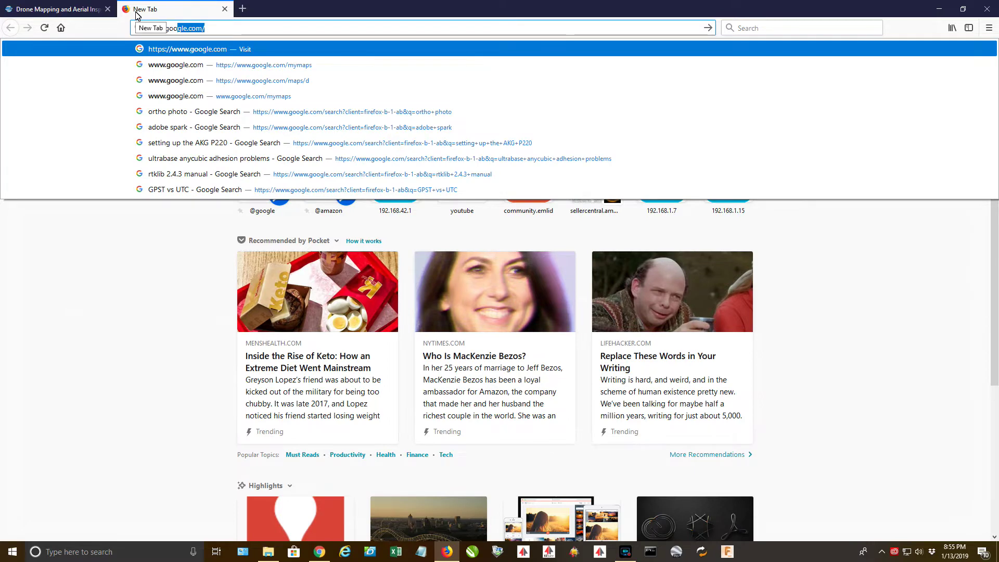
pyautogui.write('mymaps')
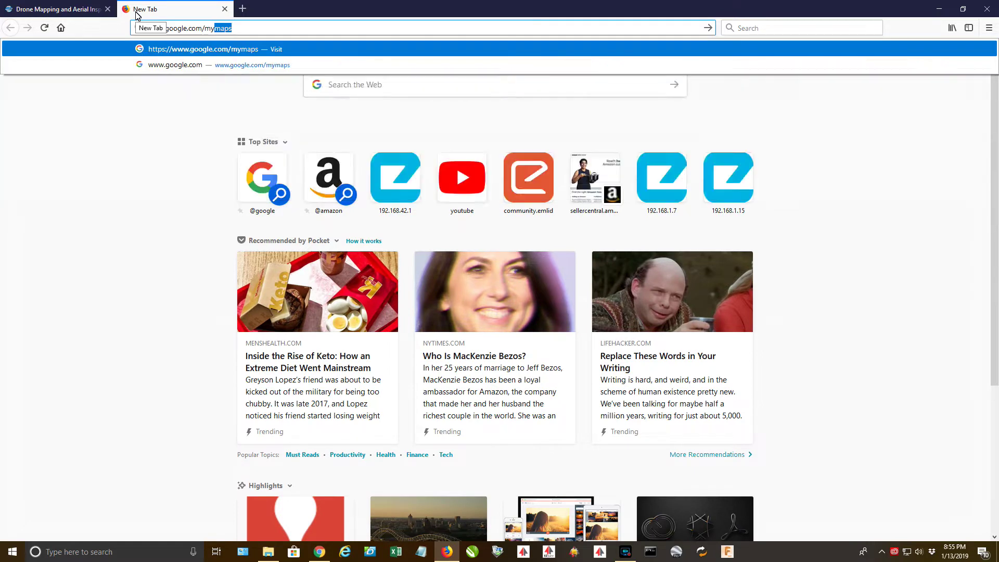
pyautogui.press('Return')
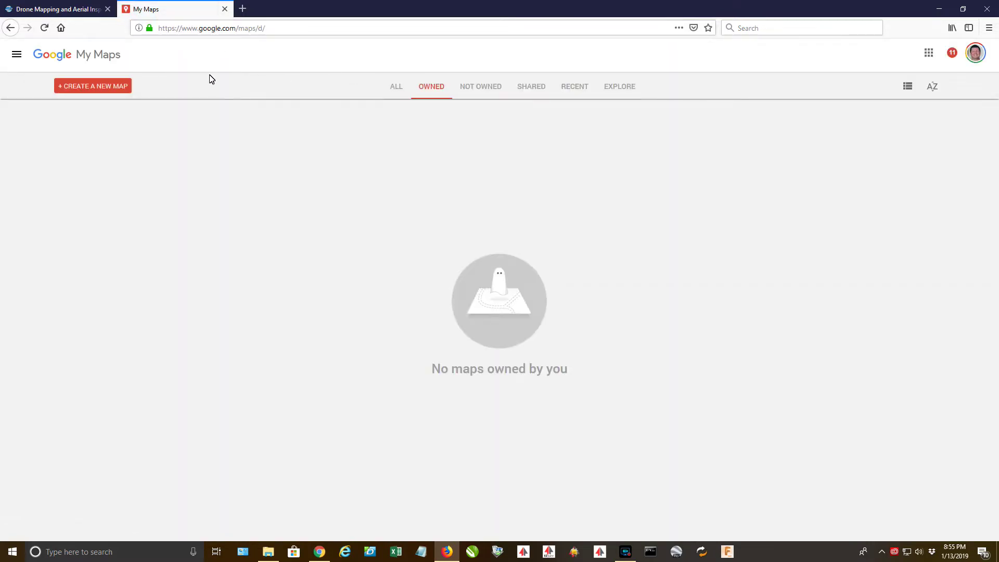
pyautogui.click(90, 86)
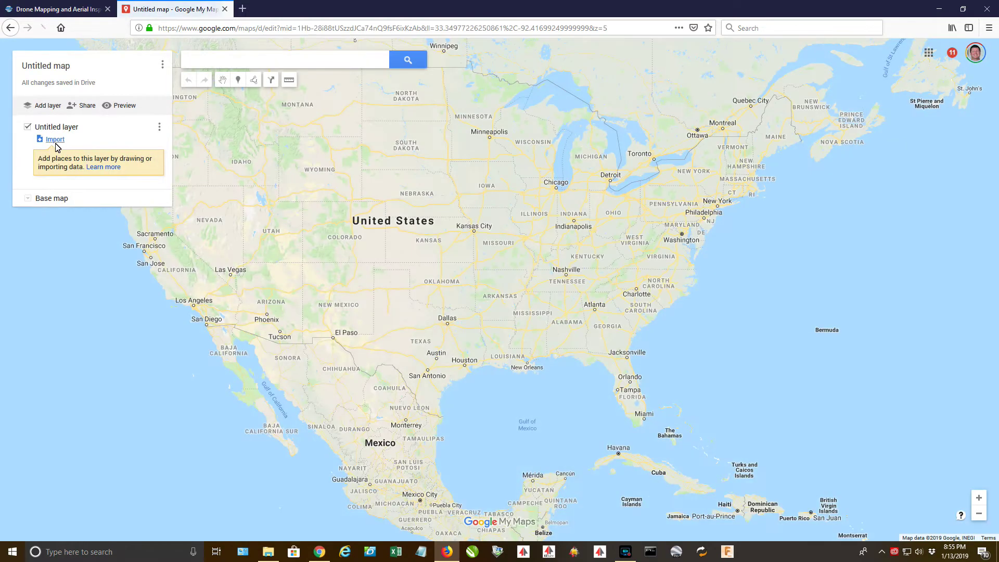
# - Drag 2019-01-13.xlsx from H:\DCIM\100MEDIA into the layer's import area, then close Explorer
pyautogui.click(54, 140)
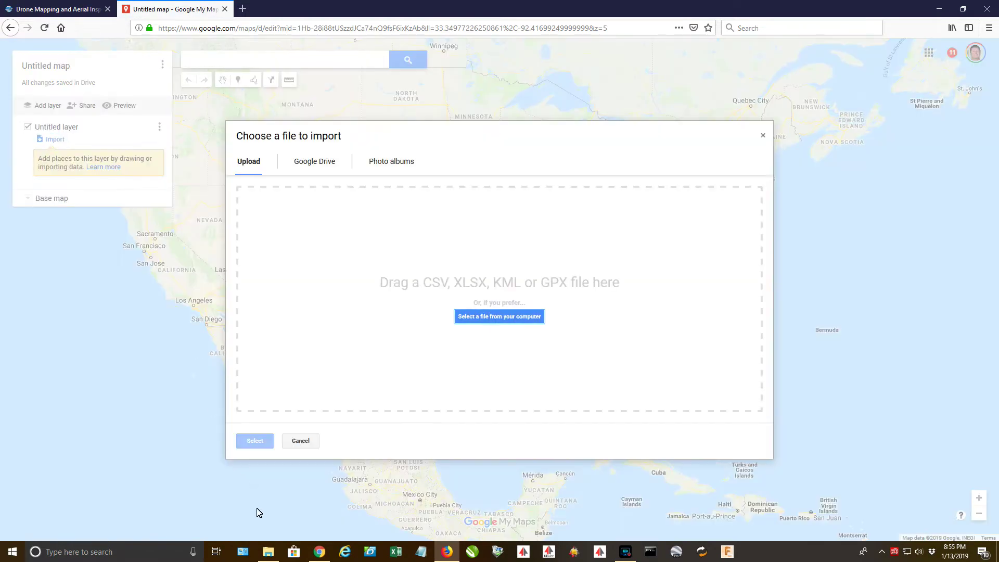
pyautogui.click(269, 552)
pyautogui.click(606, 422)
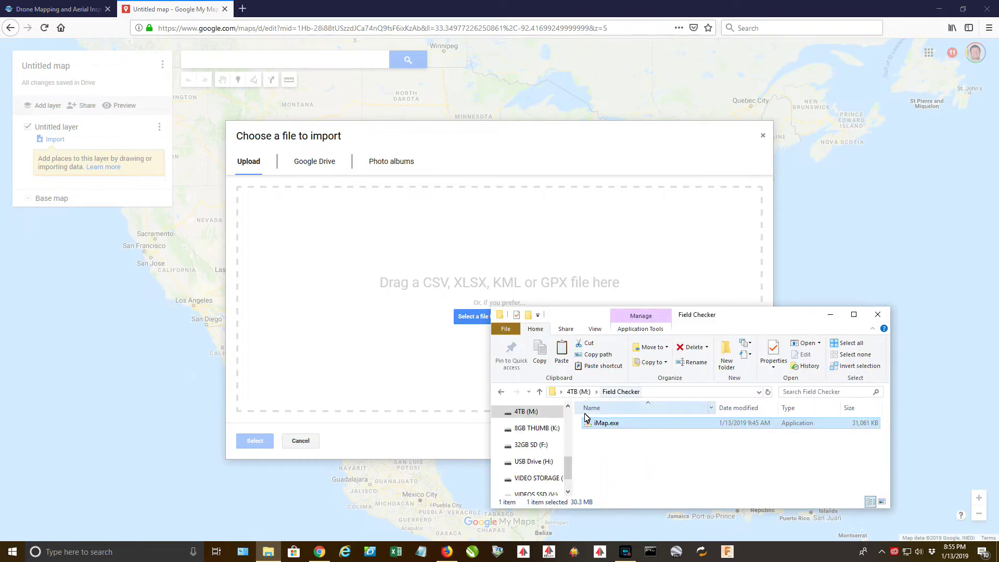
pyautogui.click(534, 461)
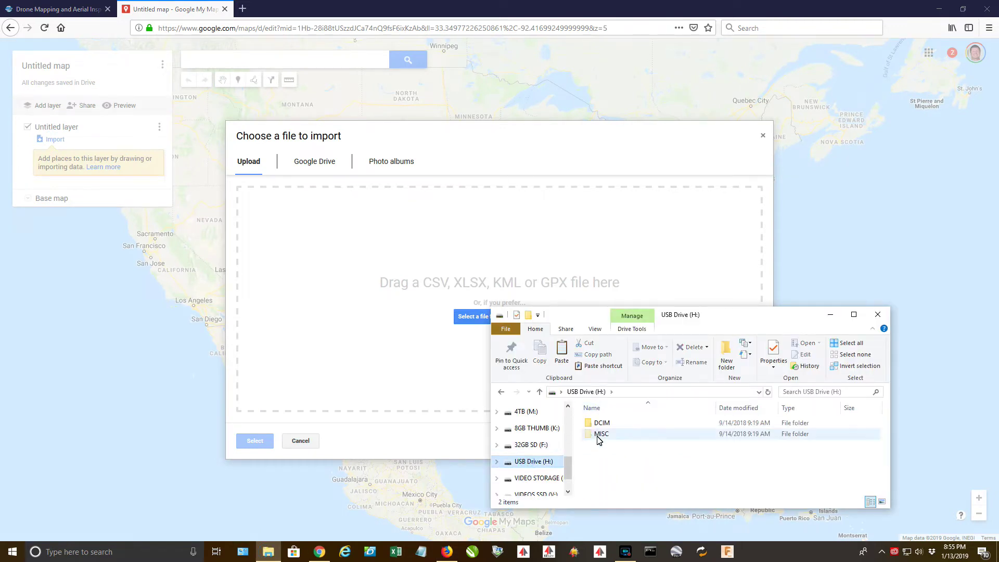
pyautogui.doubleClick(601, 424)
pyautogui.doubleClick(602, 426)
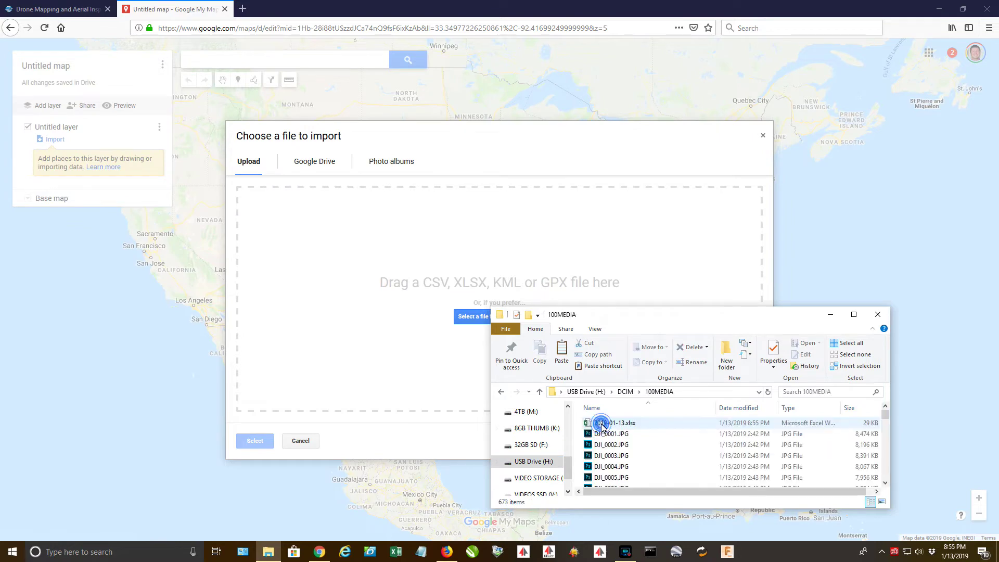
pyautogui.moveTo(609, 424); pyautogui.dragTo(410, 266)
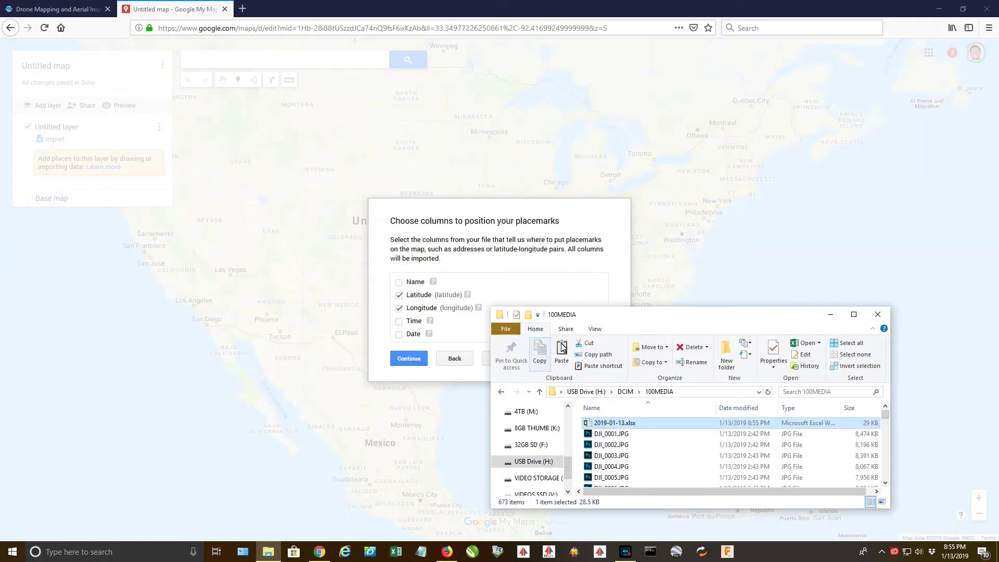
pyautogui.click(830, 314)
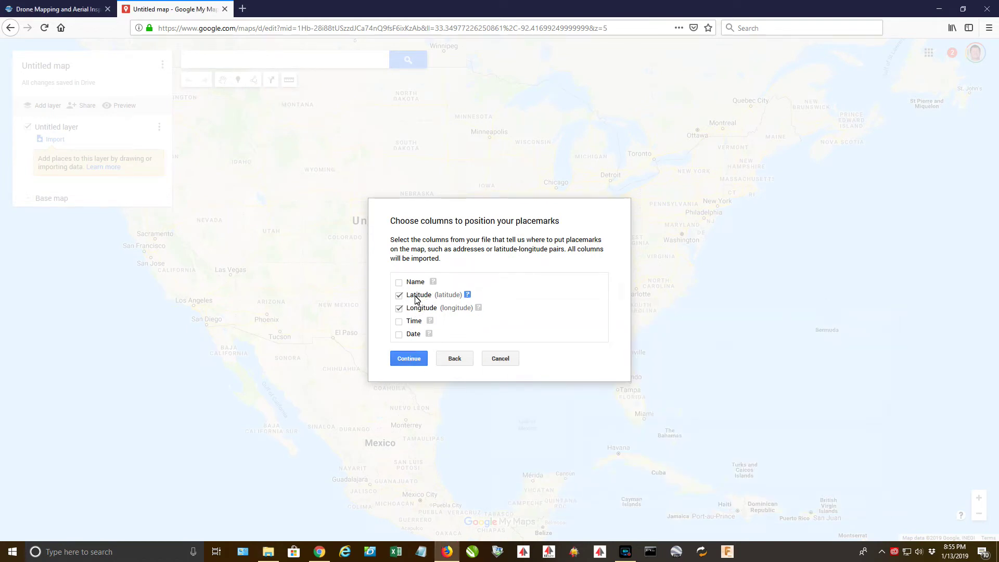
# - Position placemarks by Latitude and Longitude, title them by Name, and finish the import
pyautogui.click(409, 360)
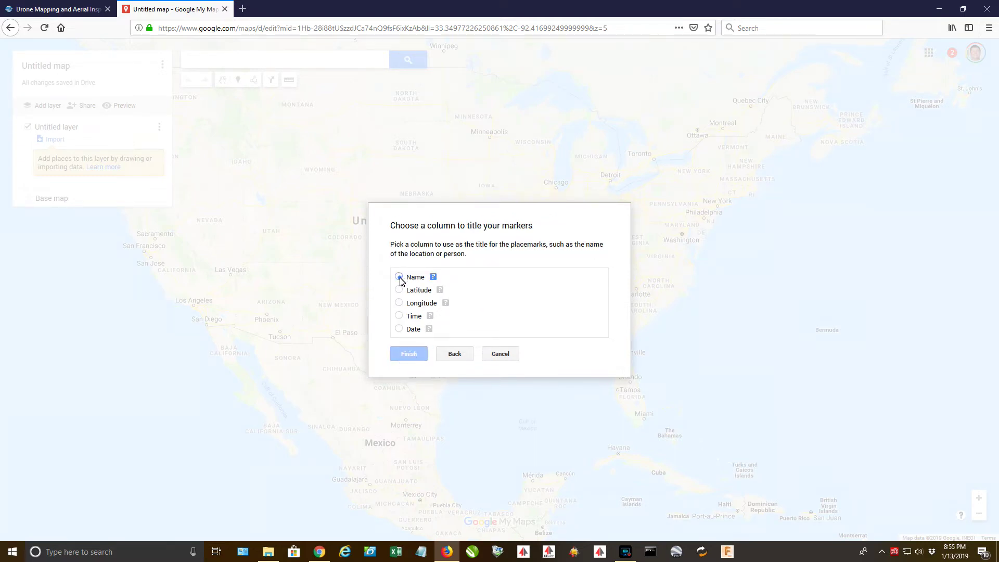
pyautogui.click(400, 278)
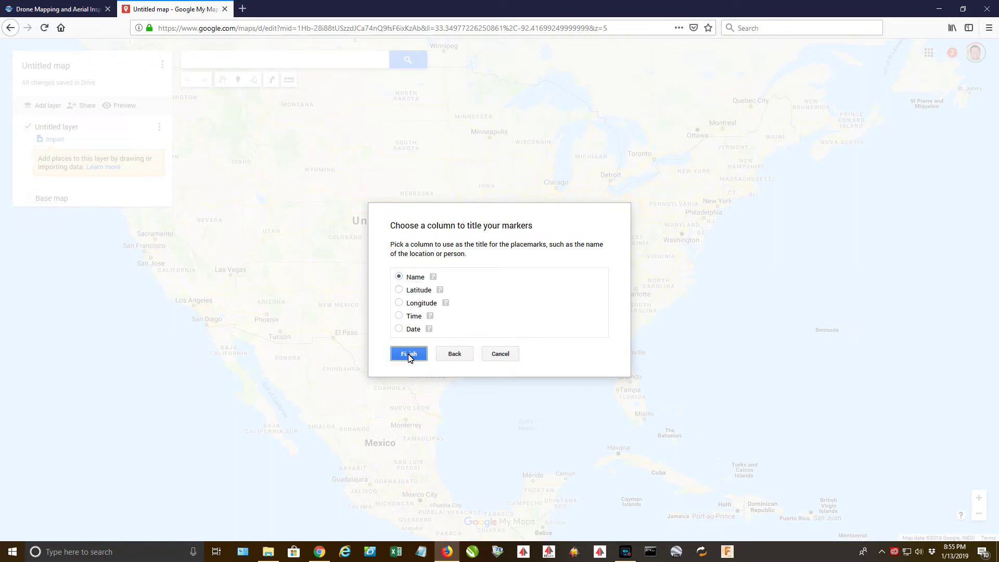
pyautogui.click(408, 355)
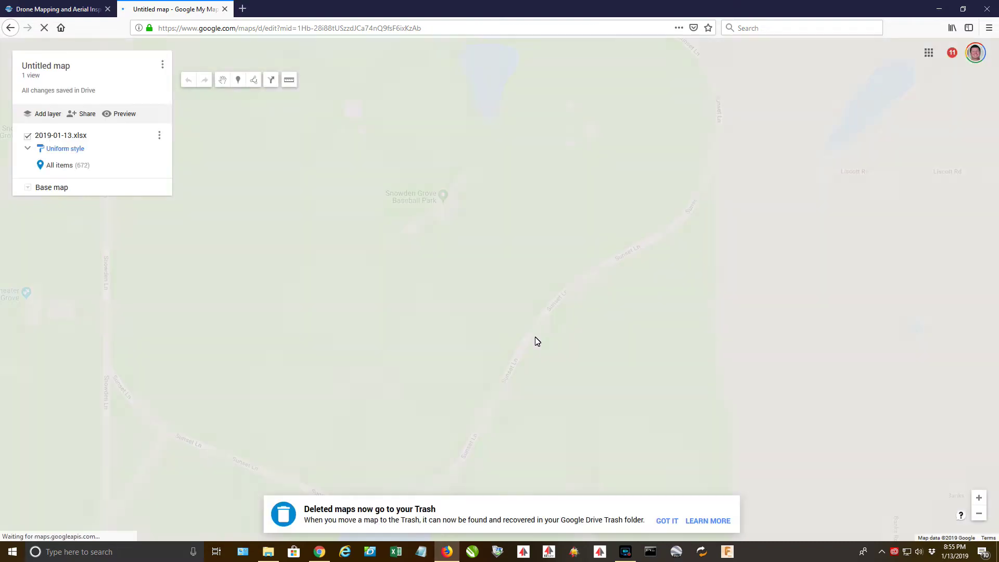
pyautogui.scroll(1, 586, 312)
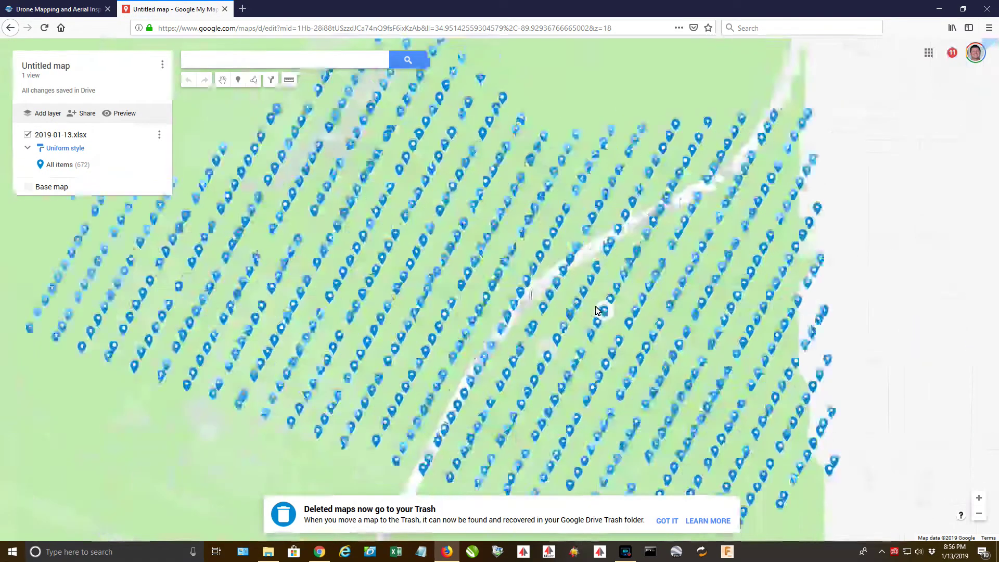
pyautogui.scroll(1, 601, 309)
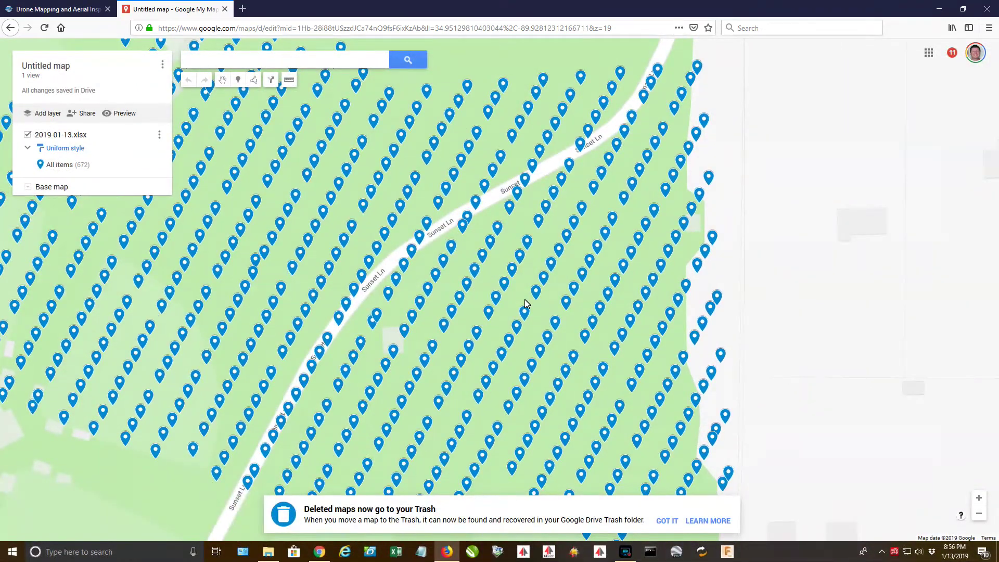
pyautogui.scroll(-4, 537, 293)
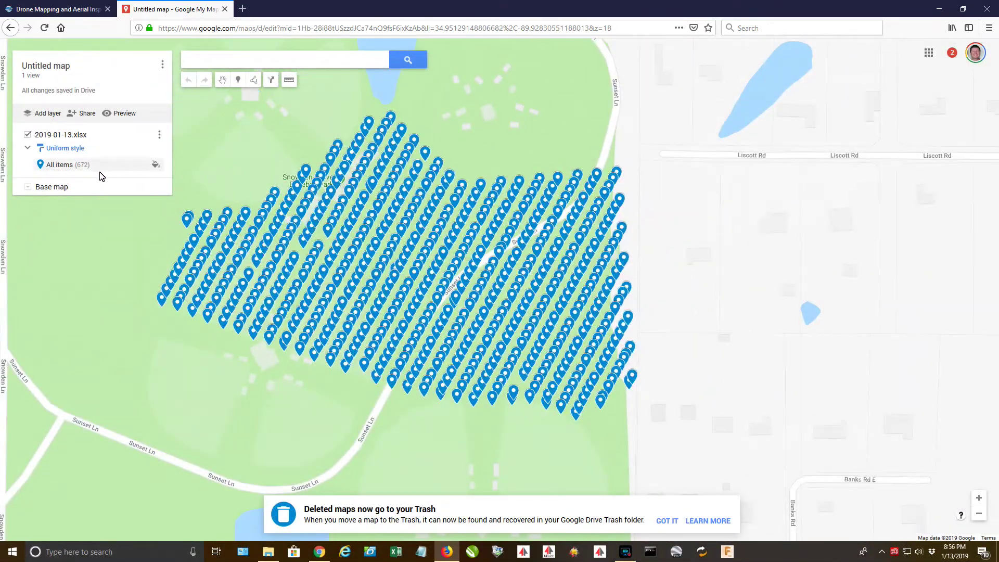
# - Try the Terrain base map, then switch it to Satellite imagery
pyautogui.click(34, 187)
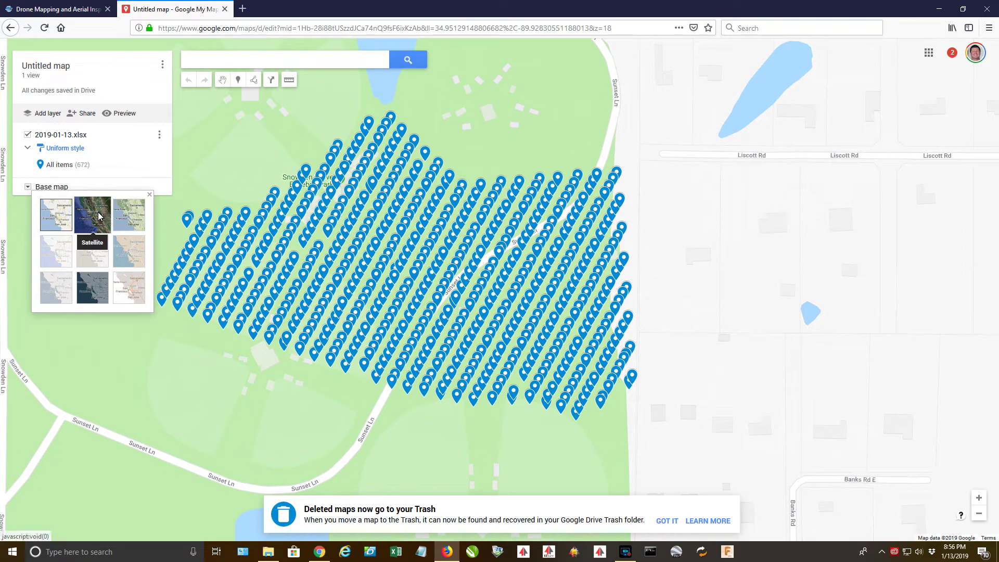
pyautogui.click(131, 217)
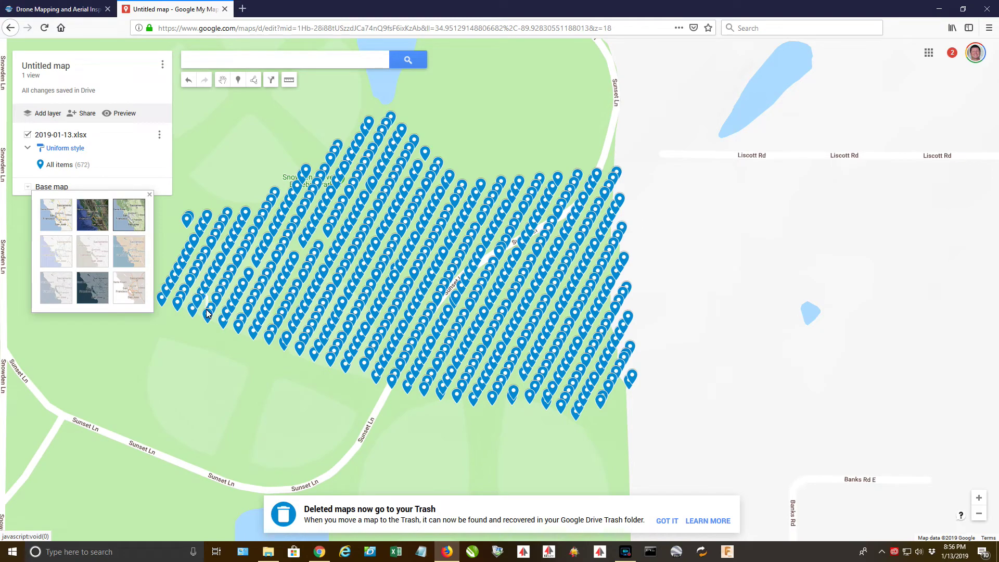
pyautogui.click(93, 218)
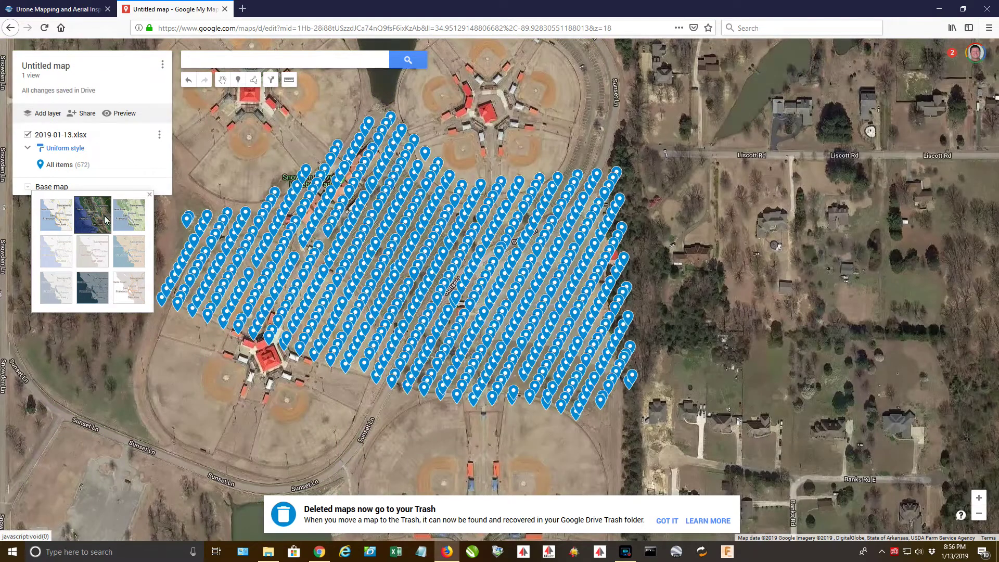
pyautogui.scroll(1, 500, 254)
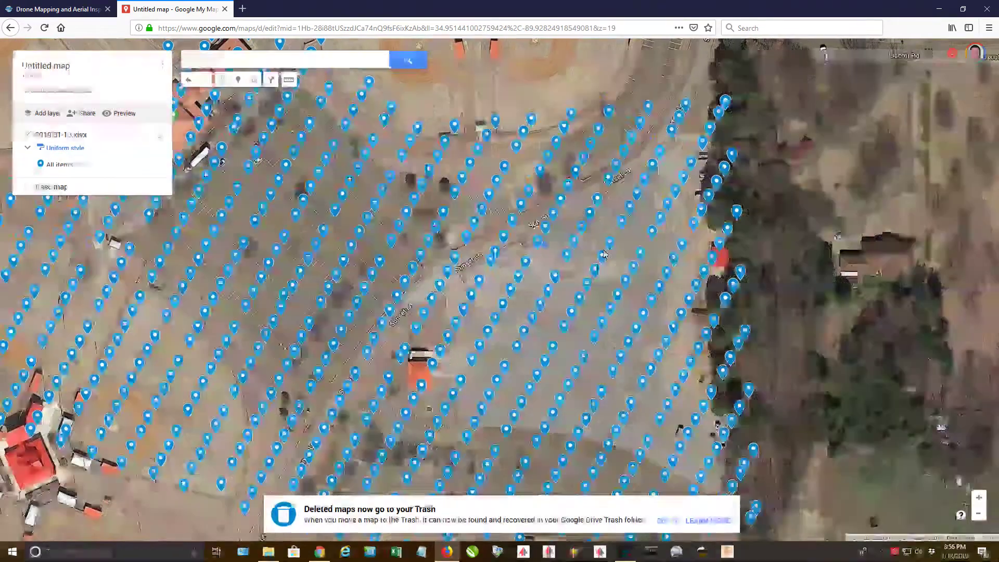
# - Pan the satellite map across the placemark rows over the parking lots and ball fields
pyautogui.moveTo(595, 249); pyautogui.dragTo(780, 351)
pyautogui.moveTo(468, 242); pyautogui.dragTo(623, 289)
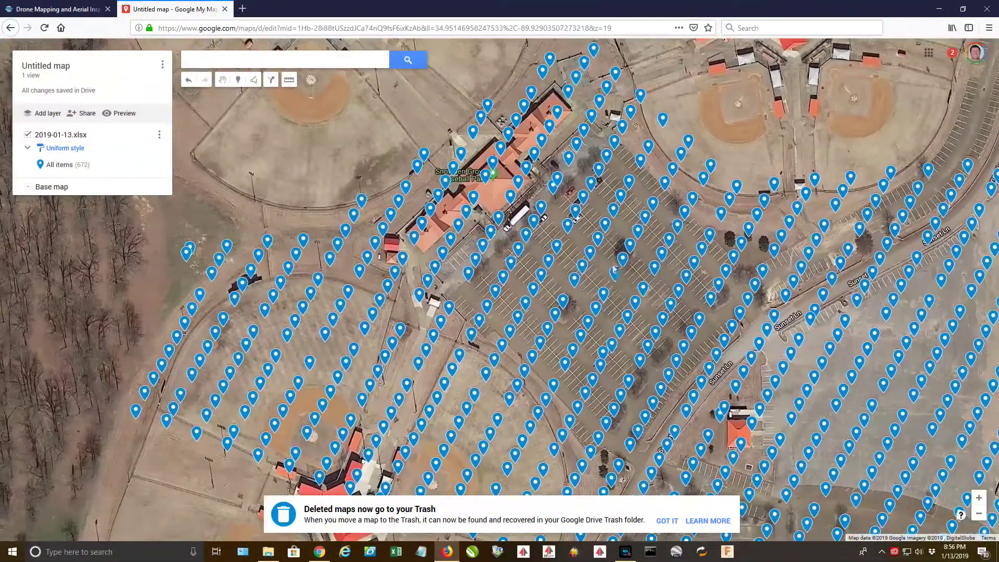
pyautogui.moveTo(562, 313)
pyautogui.mouseDown()
pyautogui.moveTo(592, 313)
pyautogui.moveTo(531, 305)
pyautogui.mouseUp()
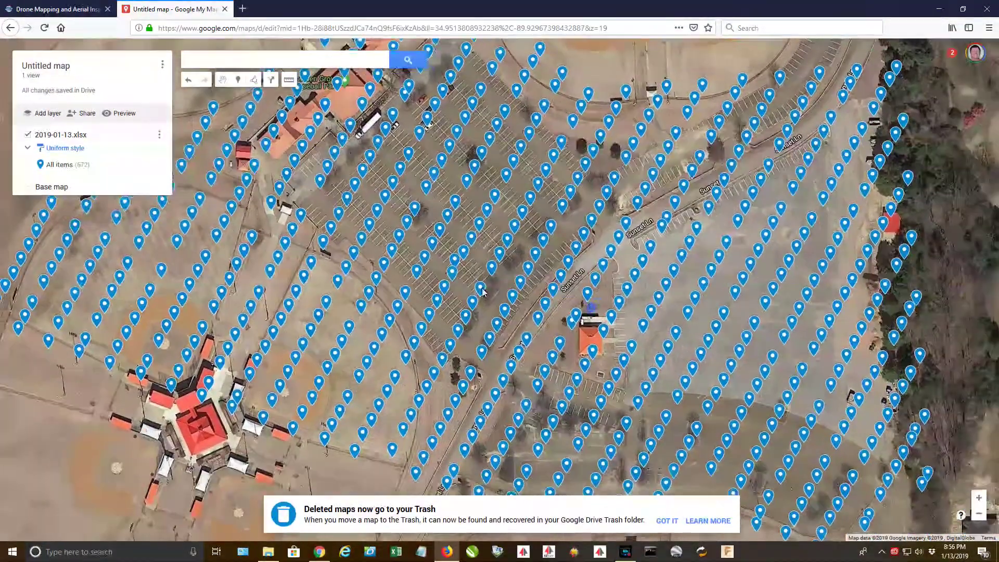
pyautogui.moveTo(469, 273); pyautogui.dragTo(422, 257)
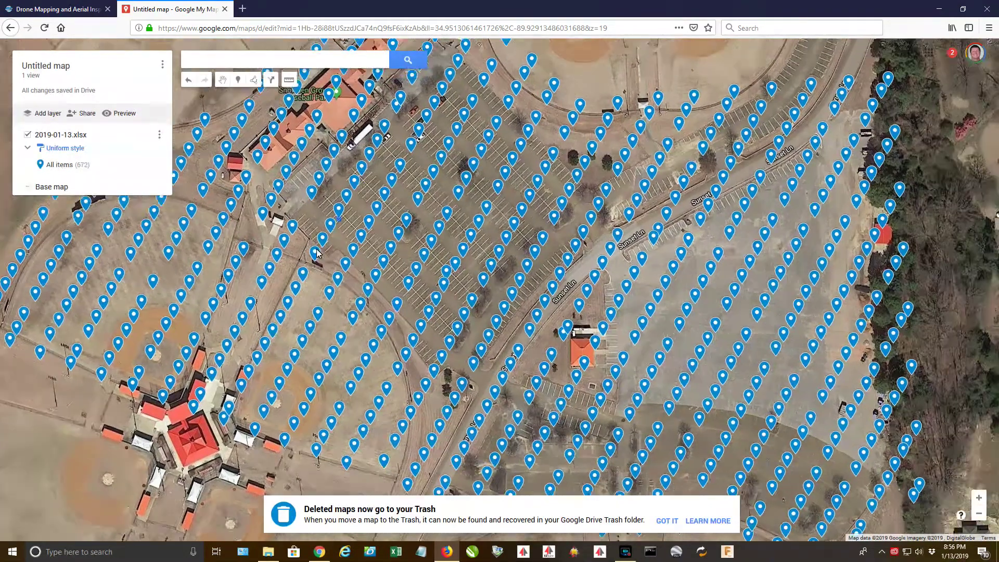
pyautogui.moveTo(329, 215); pyautogui.dragTo(295, 266)
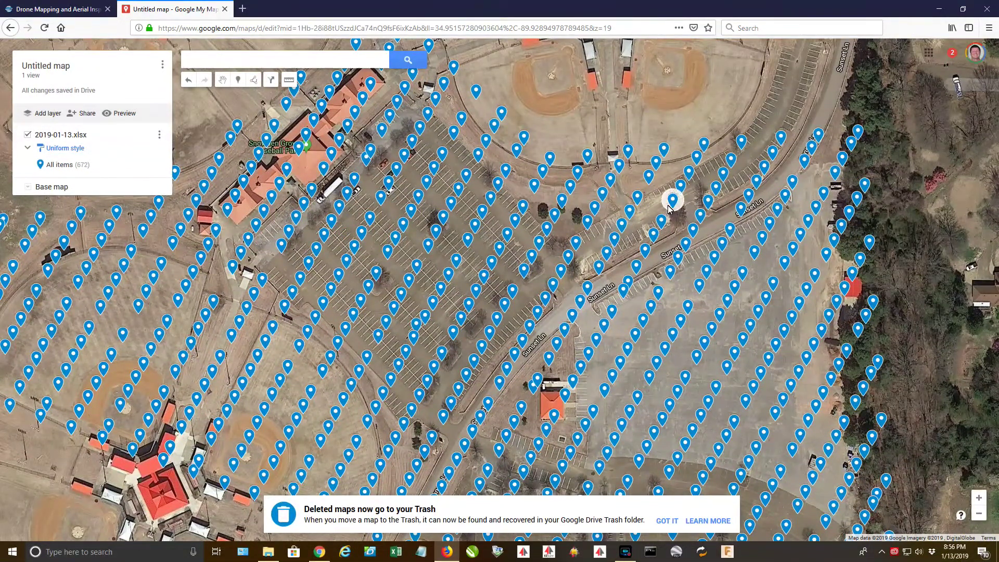
pyautogui.moveTo(678, 207); pyautogui.dragTo(584, 276)
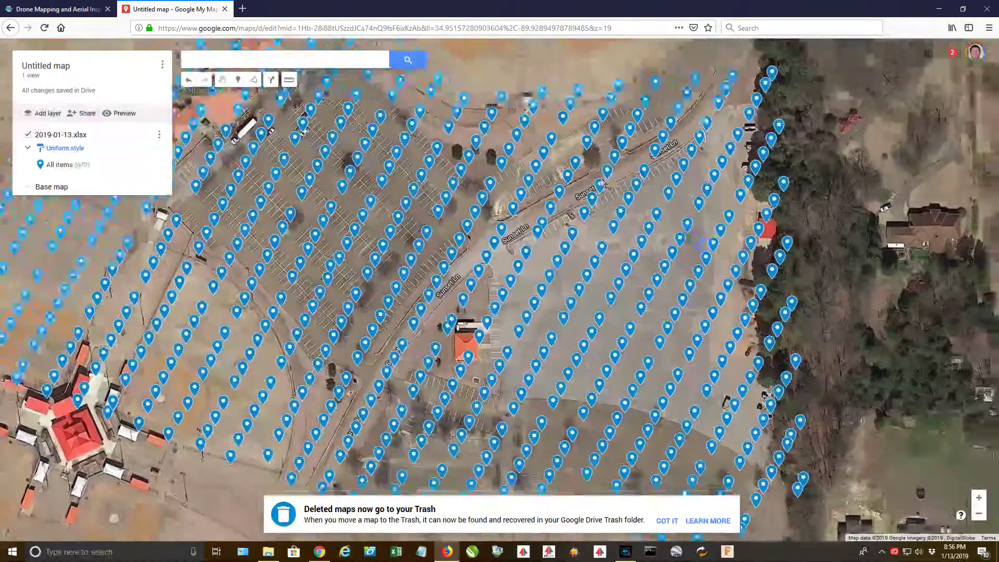